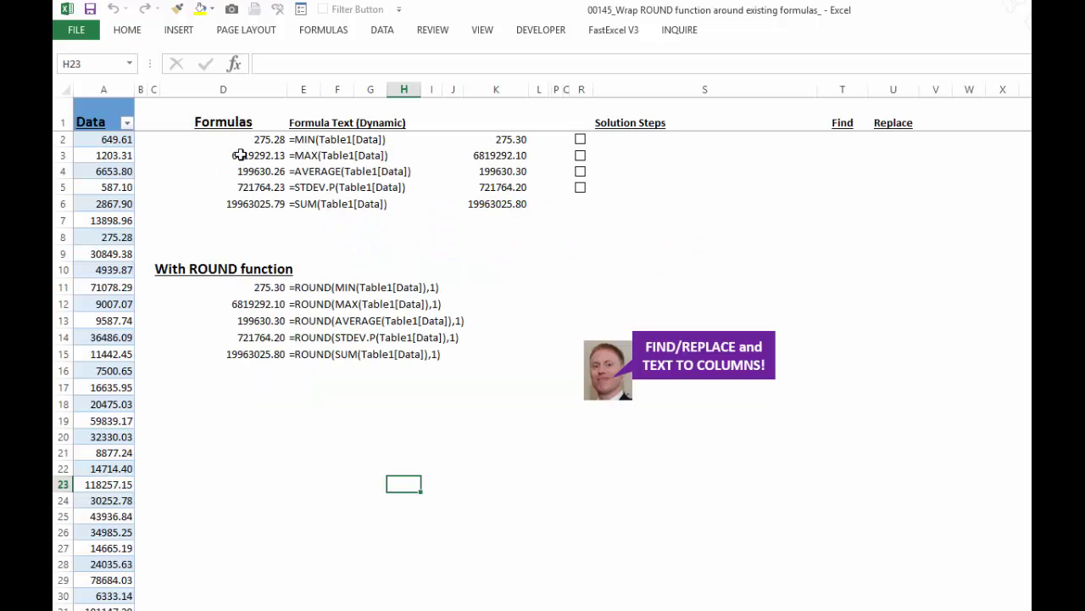
- Inspect the MIN and AVERAGE formulas in D2 and D4 and the ROUND formula in K2
click(251, 140)
click(256, 155)
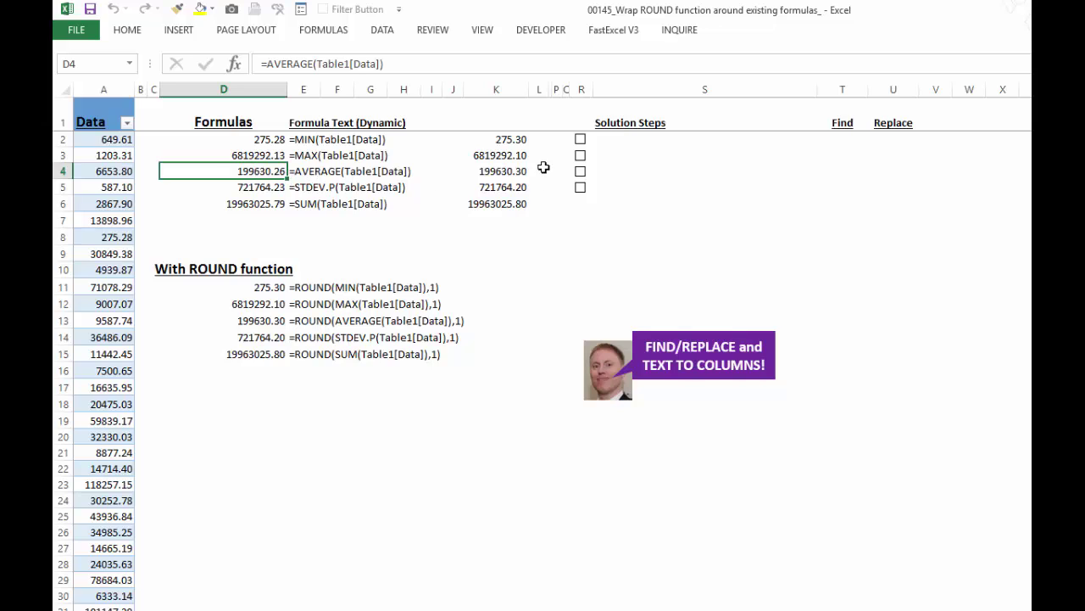
click(504, 139)
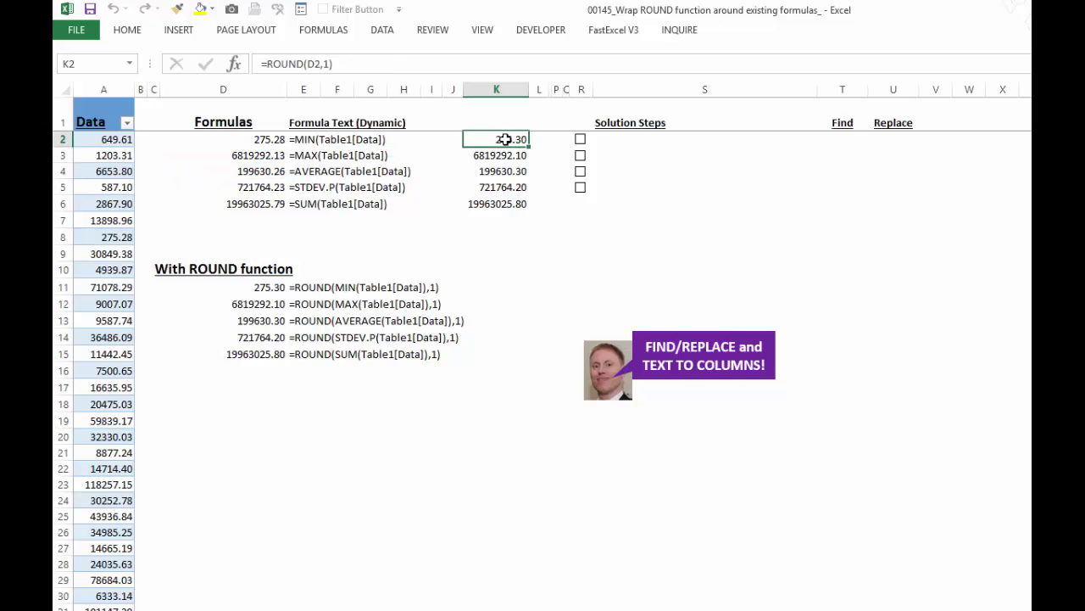
click(320, 63)
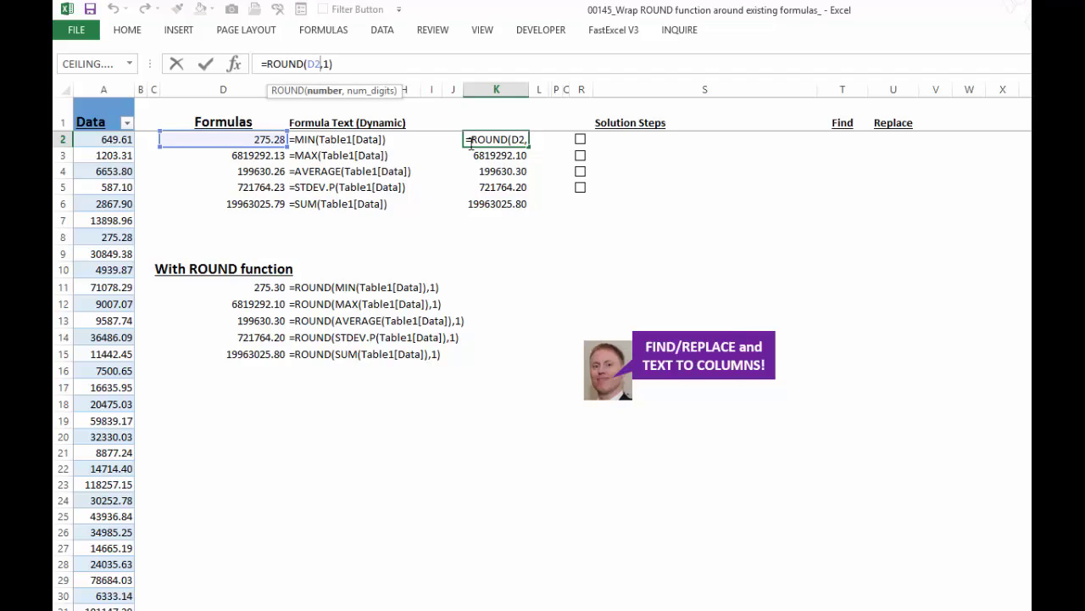
key(ctrl+Return)
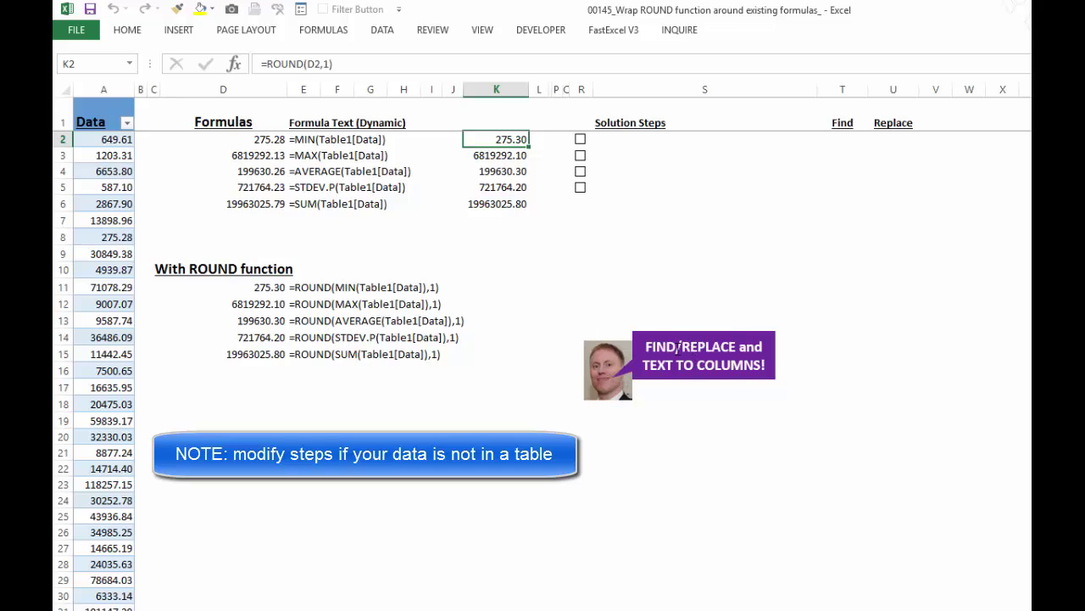
- With Step1 shown, replace = with ^ROUND( in the five formulas of D2:D6
click(581, 142)
click(513, 416)
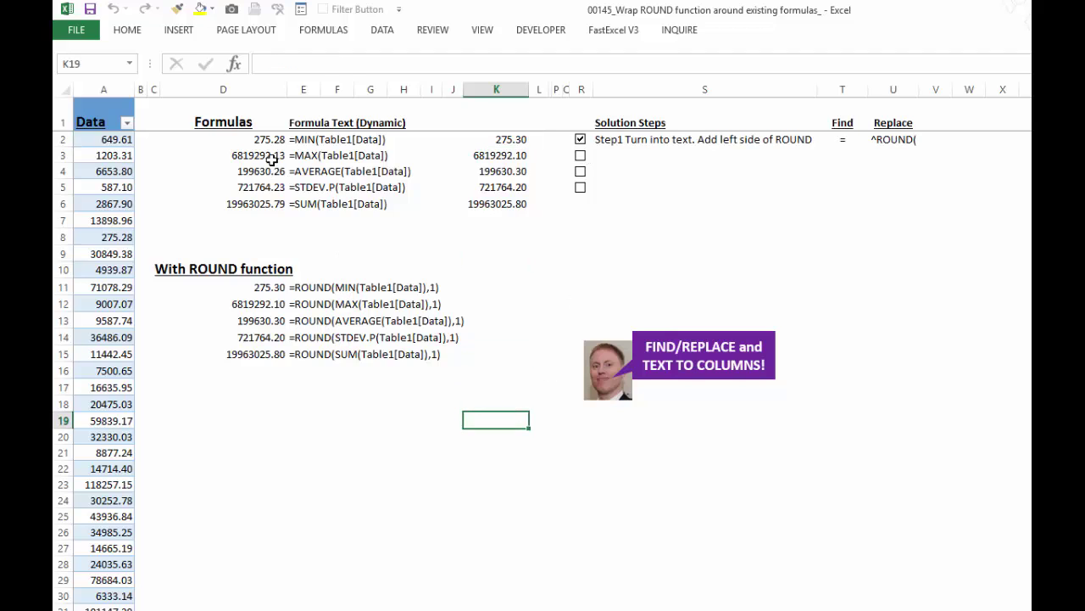
drag(259, 140, 259, 203)
key(ctrl+h)
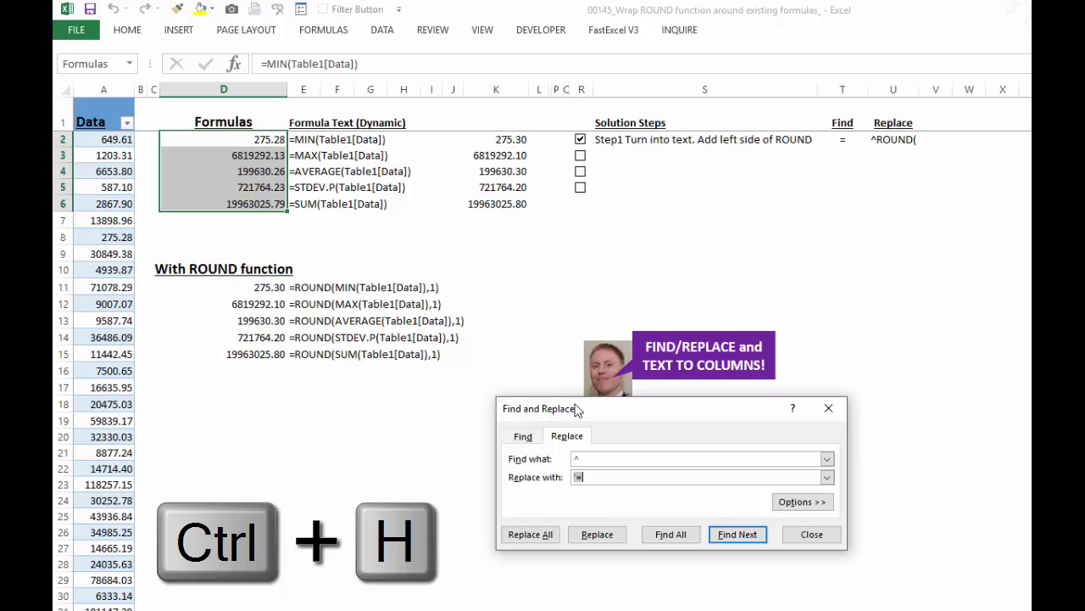
drag(577, 410, 319, 353)
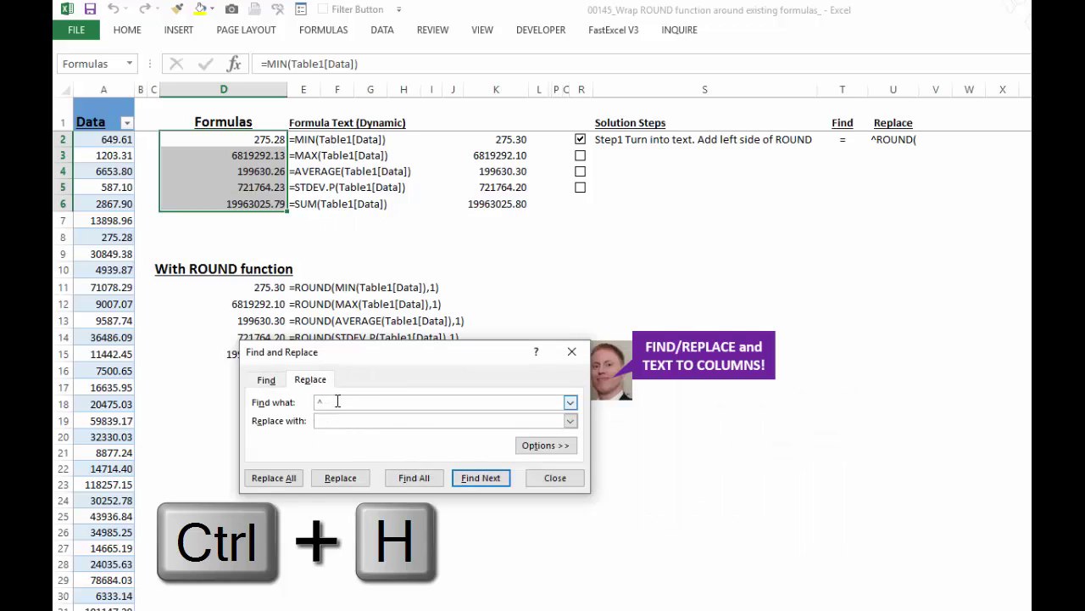
text(=)
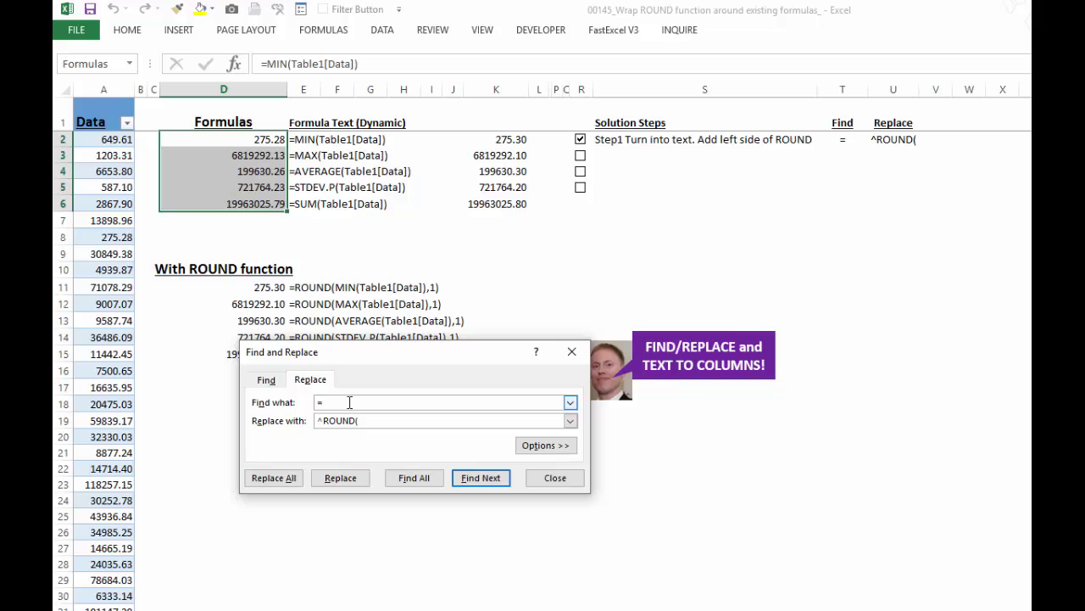
click(357, 420)
click(276, 478)
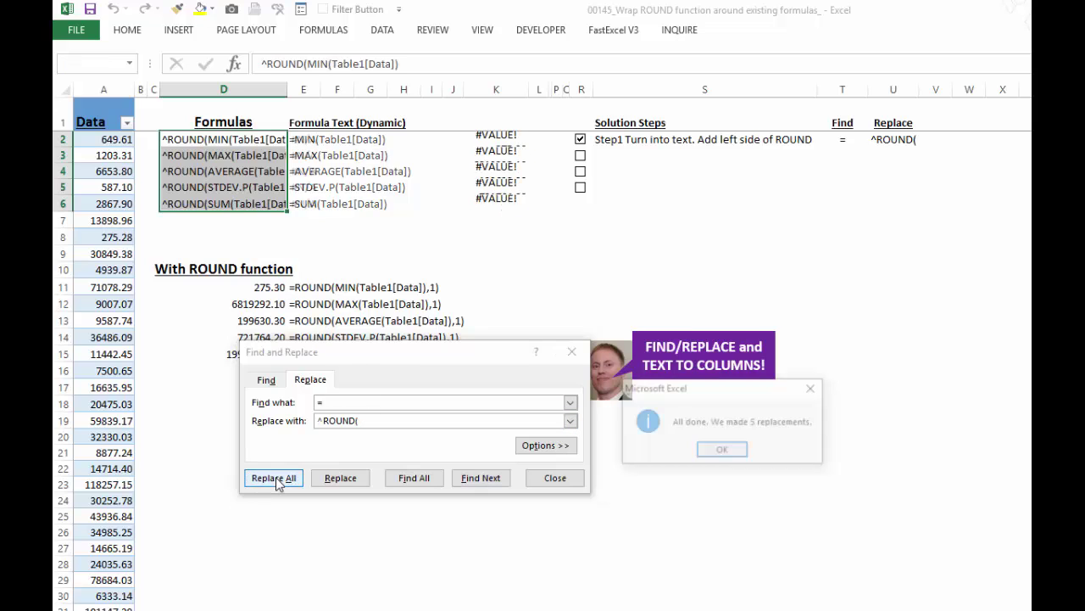
click(723, 450)
click(553, 477)
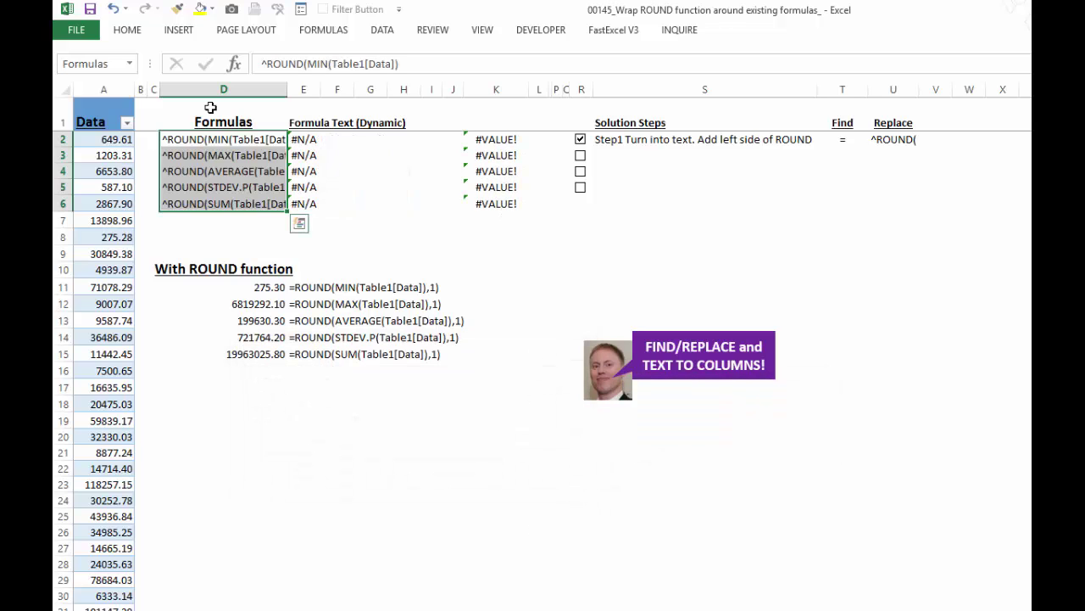
- With Step2 shown, replace ] with ]),1 in the five D2:D6 entries
click(304, 140)
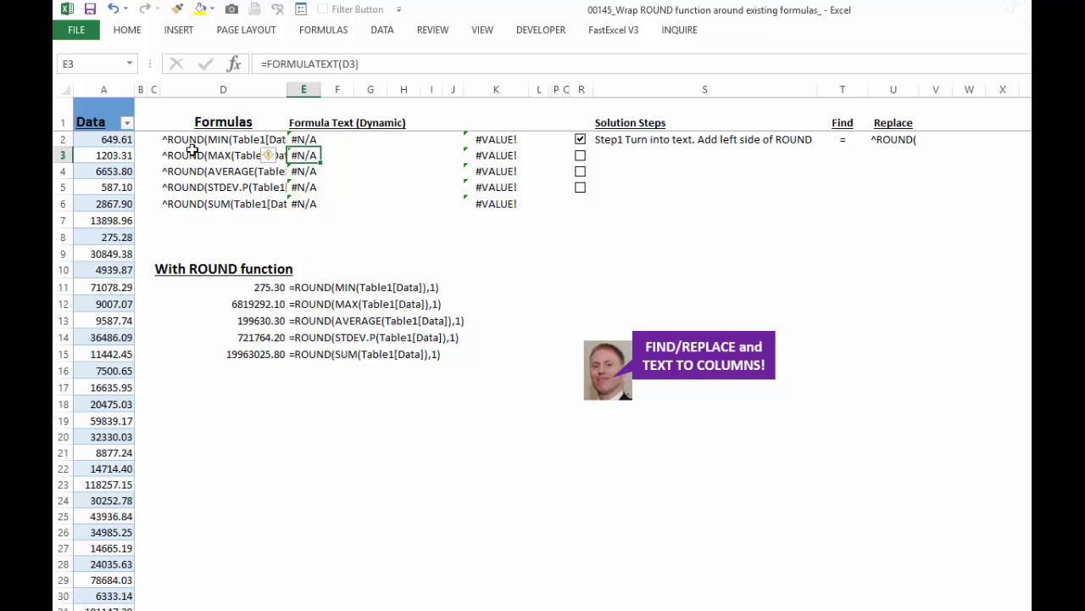
click(580, 155)
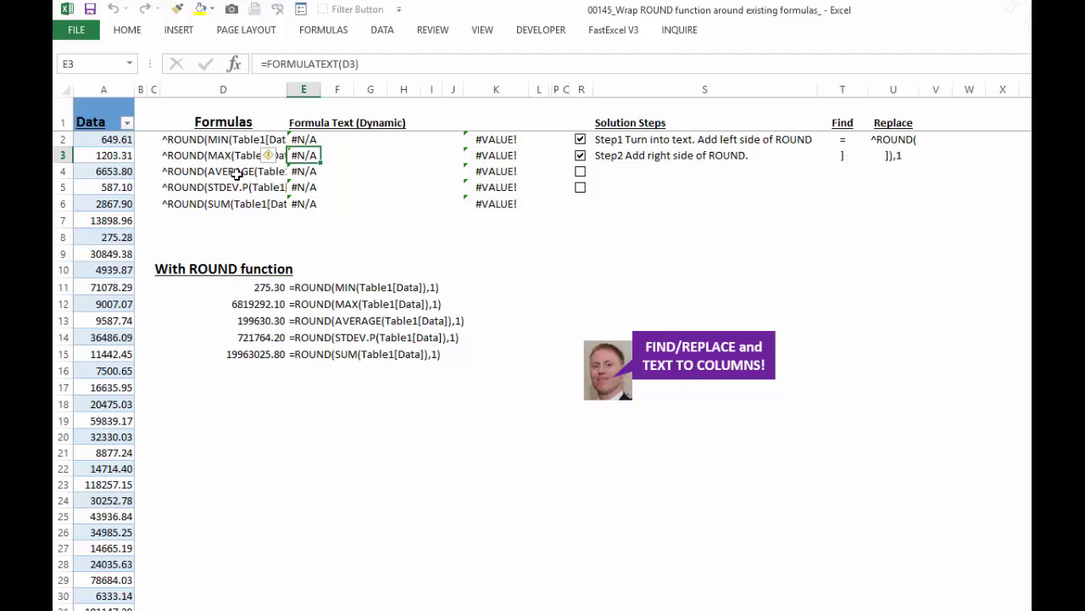
drag(236, 139, 263, 203)
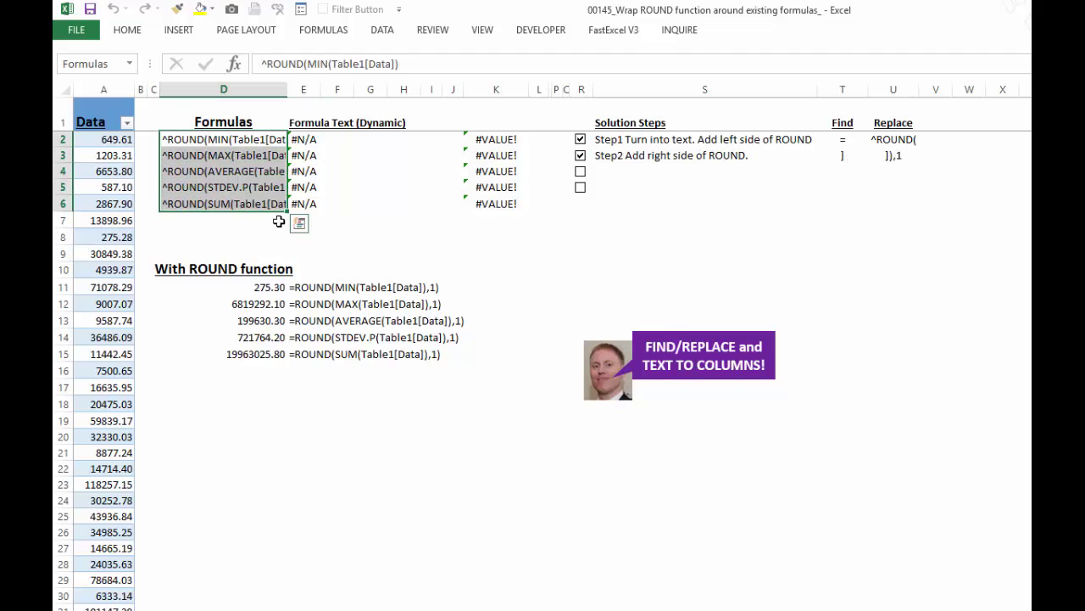
key(ctrl+h)
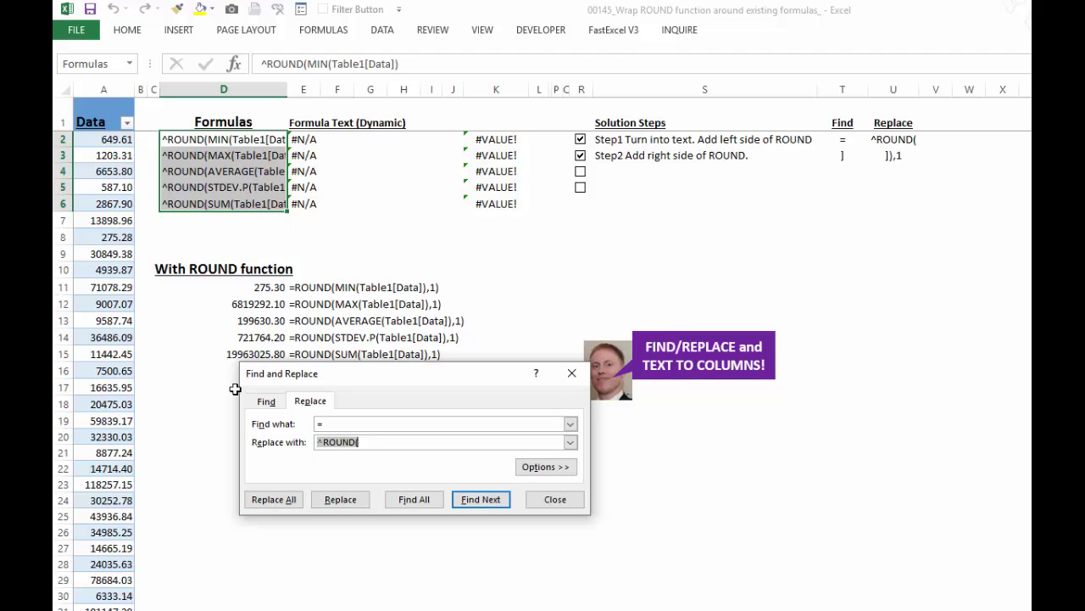
key(BackSpace)
text(]),1)
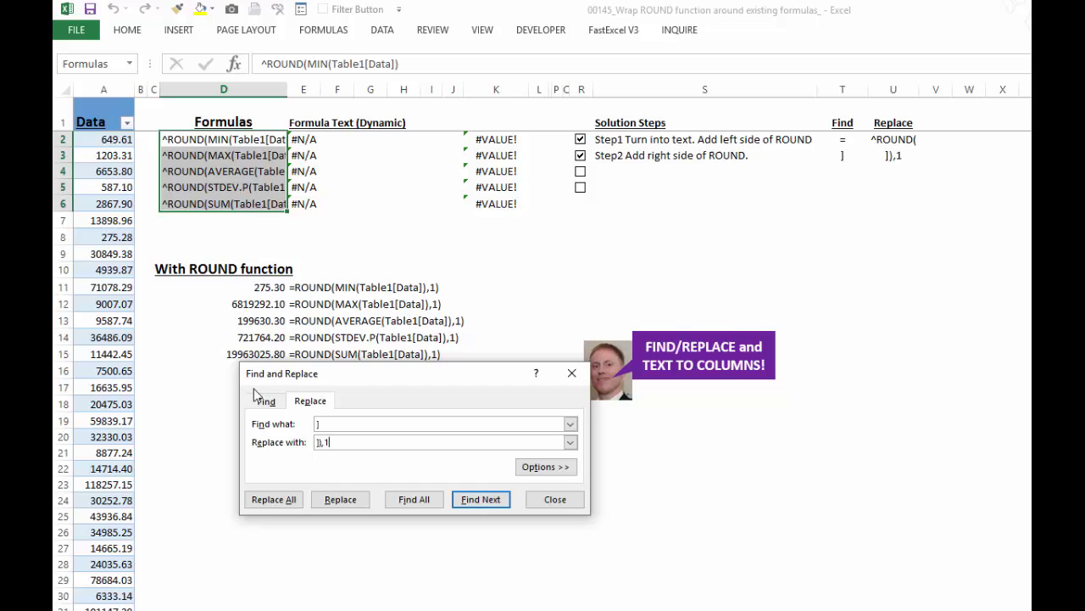
click(270, 497)
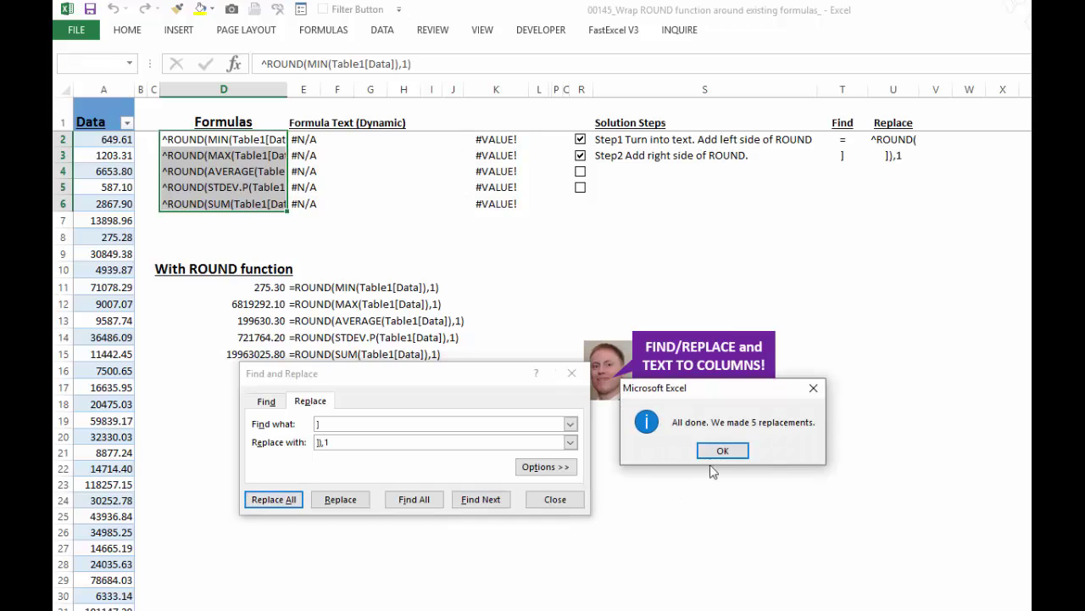
click(719, 451)
click(555, 500)
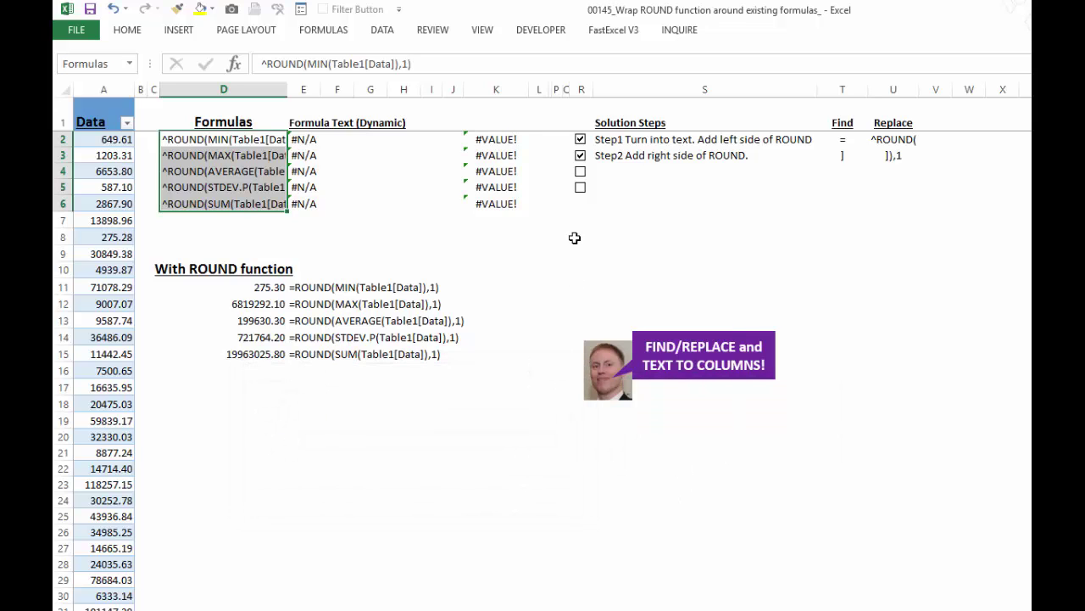
- With Step3 shown, replace every leading ^ with '= in the five column D entries
click(580, 171)
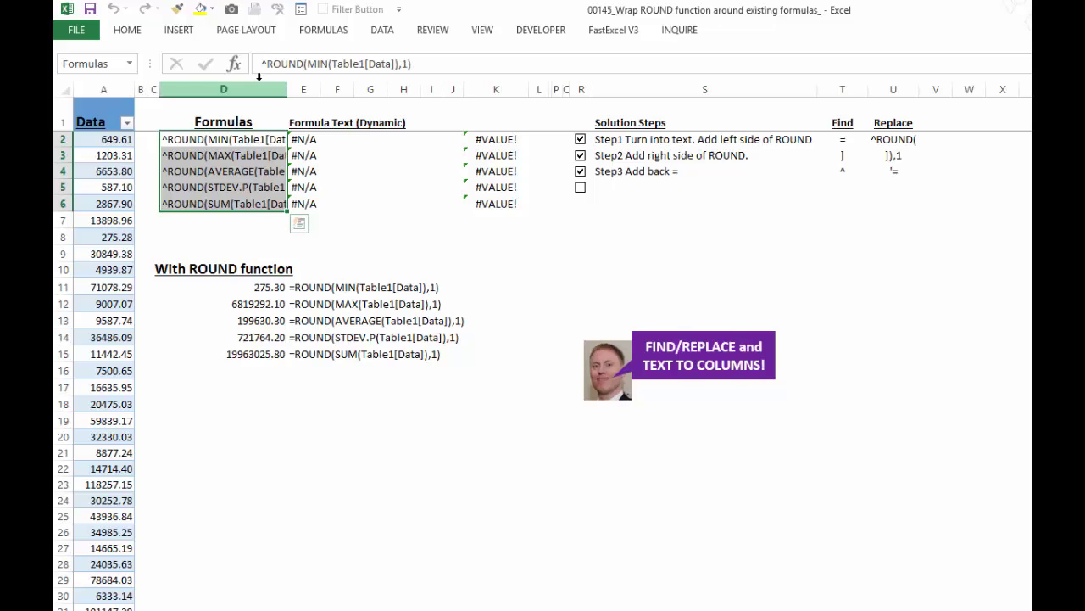
mouse_move(223, 170)
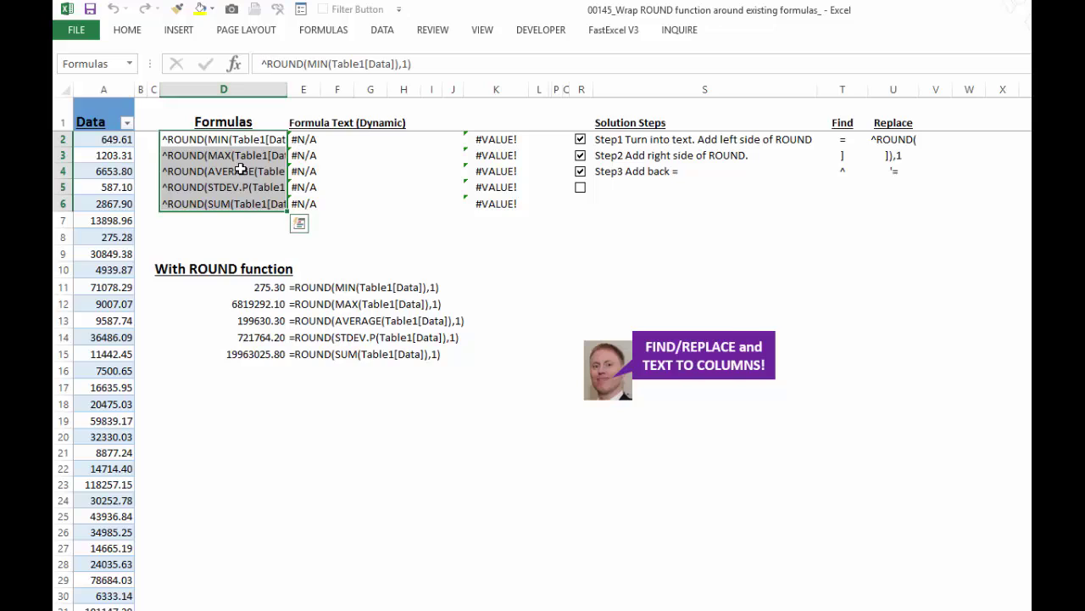
key(ctrl+h)
text('=)
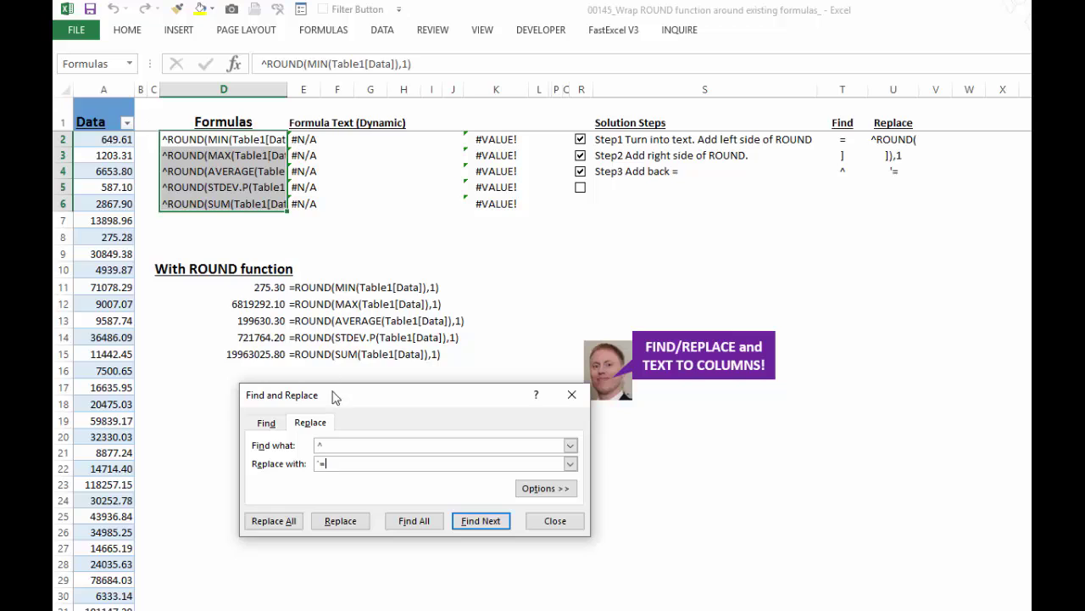
drag(333, 395, 264, 321)
click(223, 449)
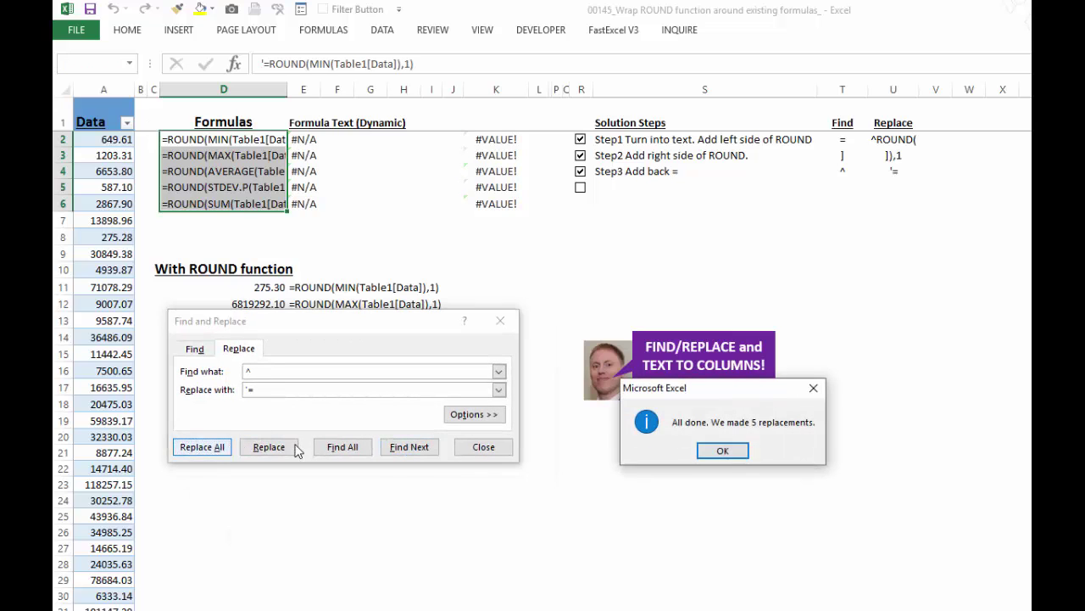
click(719, 458)
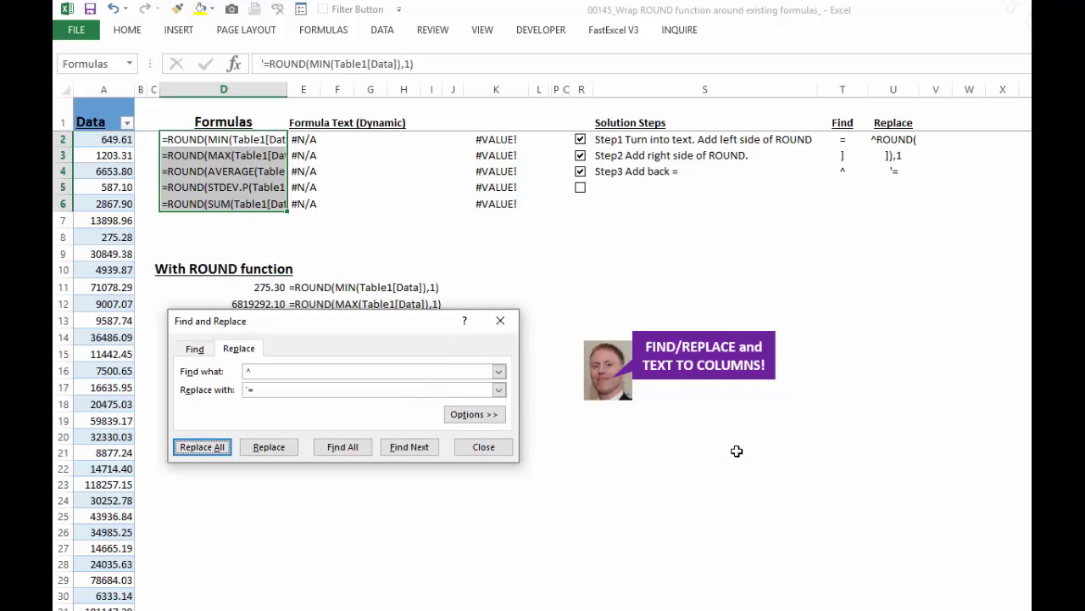
click(479, 449)
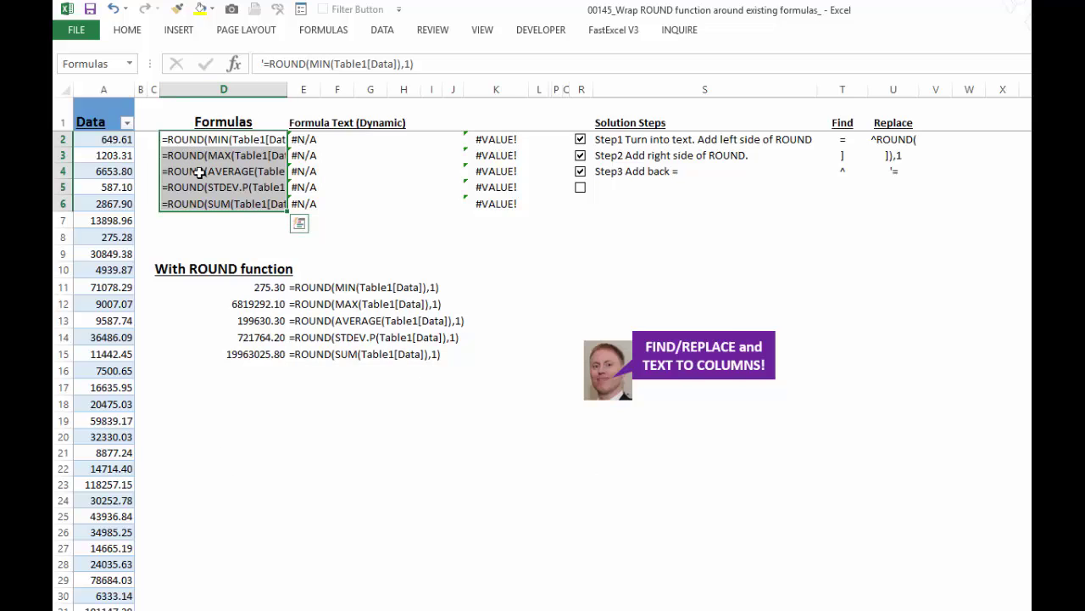
- With Step4 shown, run Text to Columns with default settings, making column D live ROUND formulas
click(580, 188)
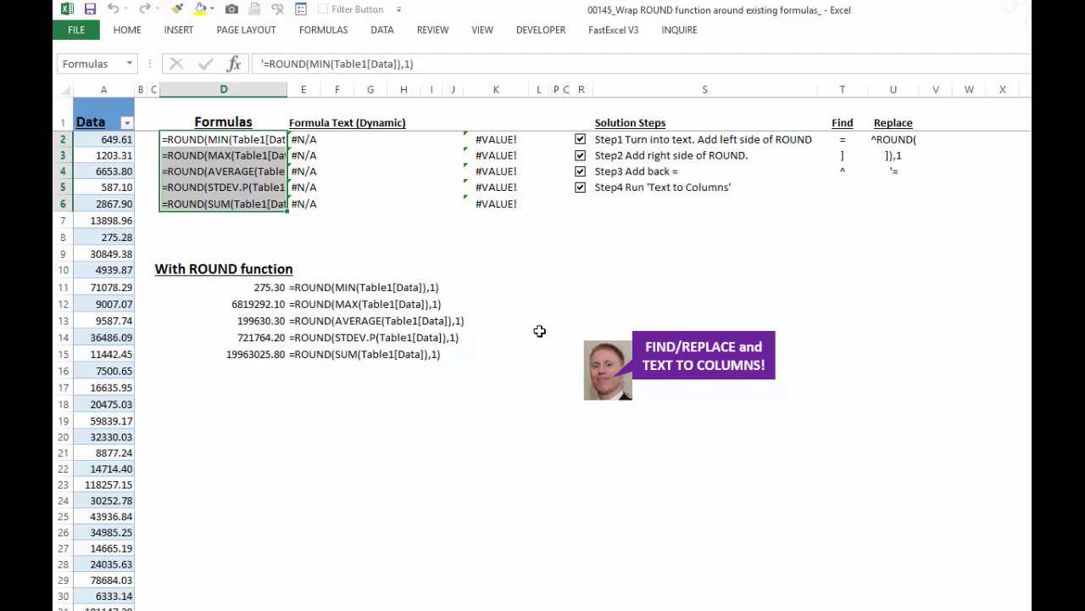
click(386, 34)
click(584, 72)
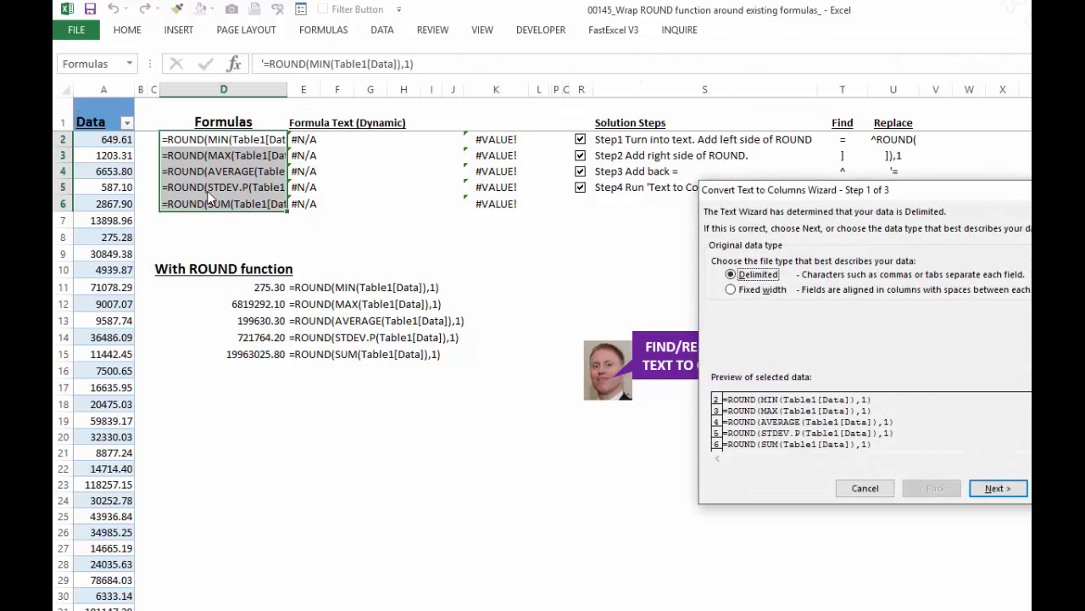
click(1004, 491)
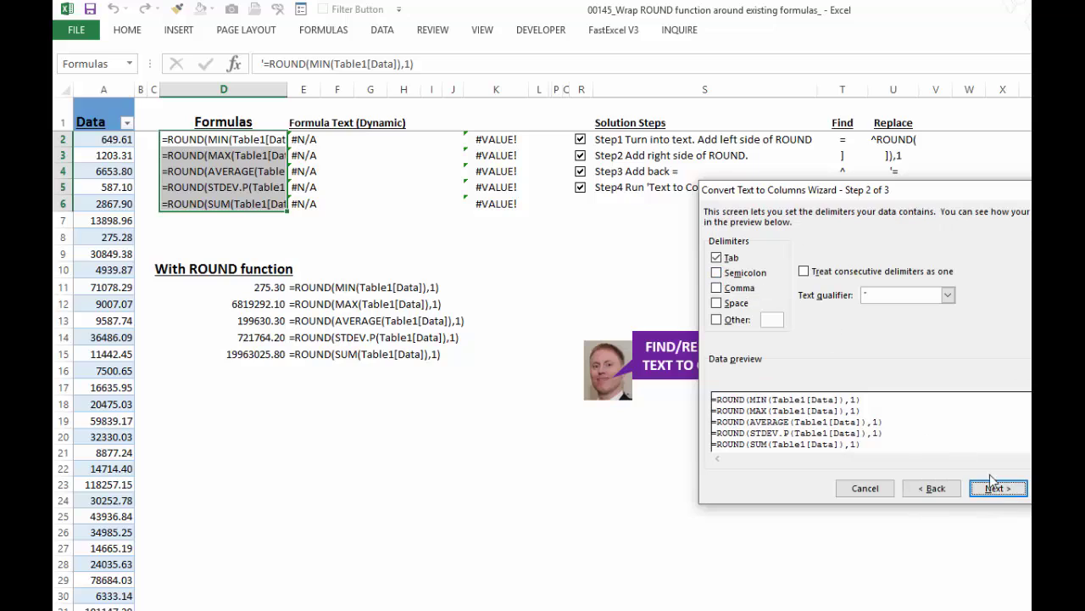
click(998, 487)
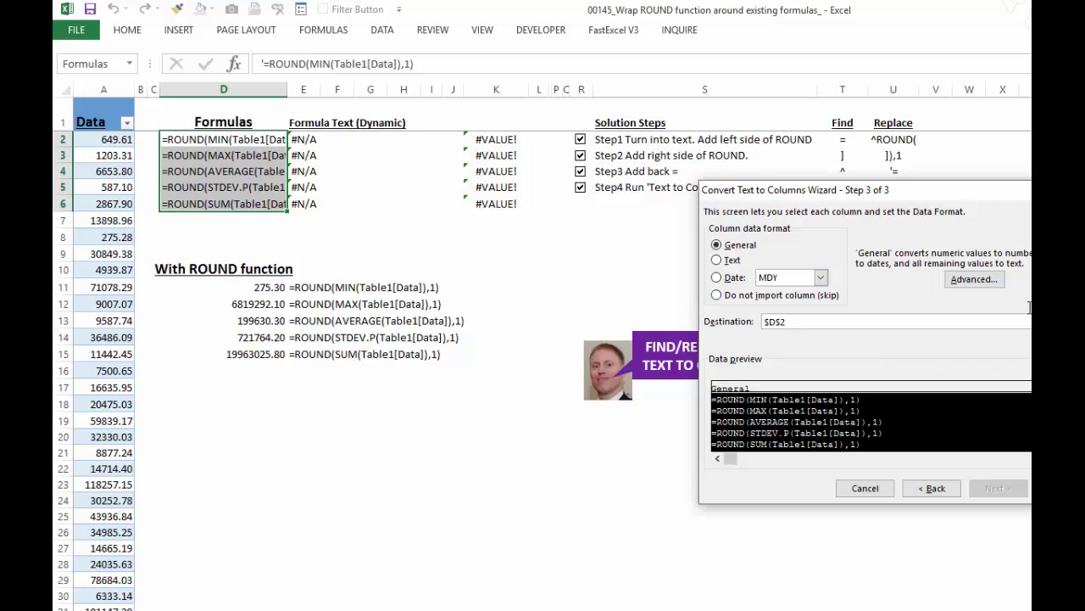
drag(985, 200, 884, 236)
click(958, 511)
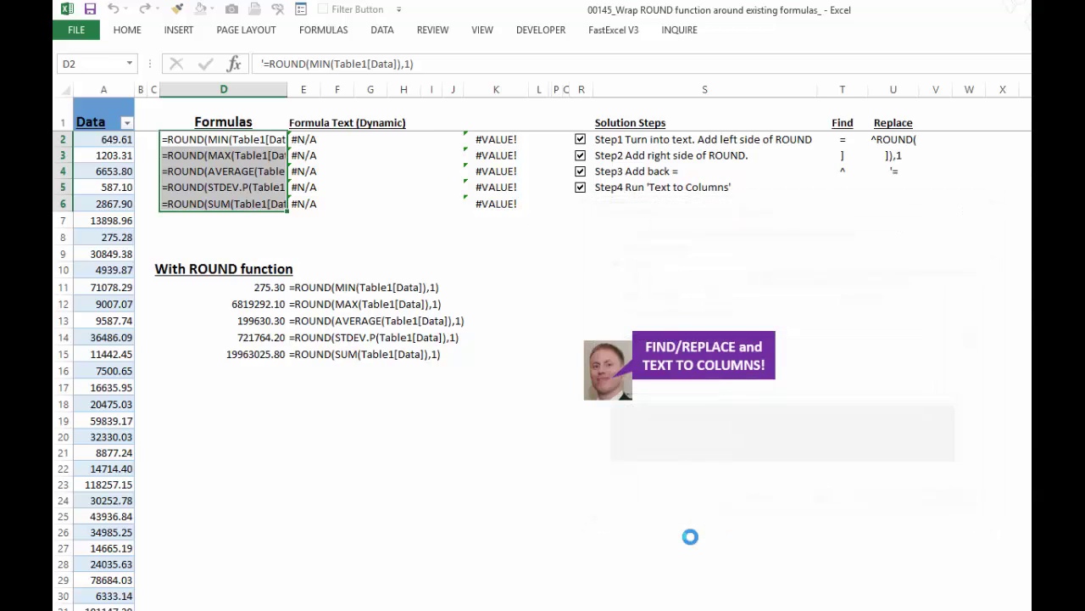
click(242, 188)
click(244, 139)
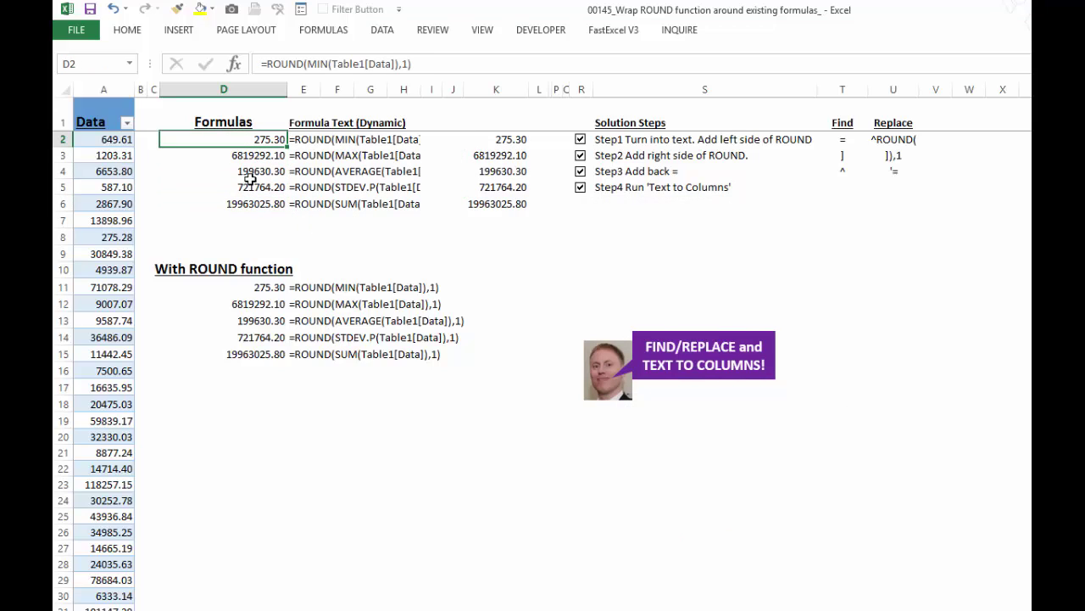
click(318, 138)
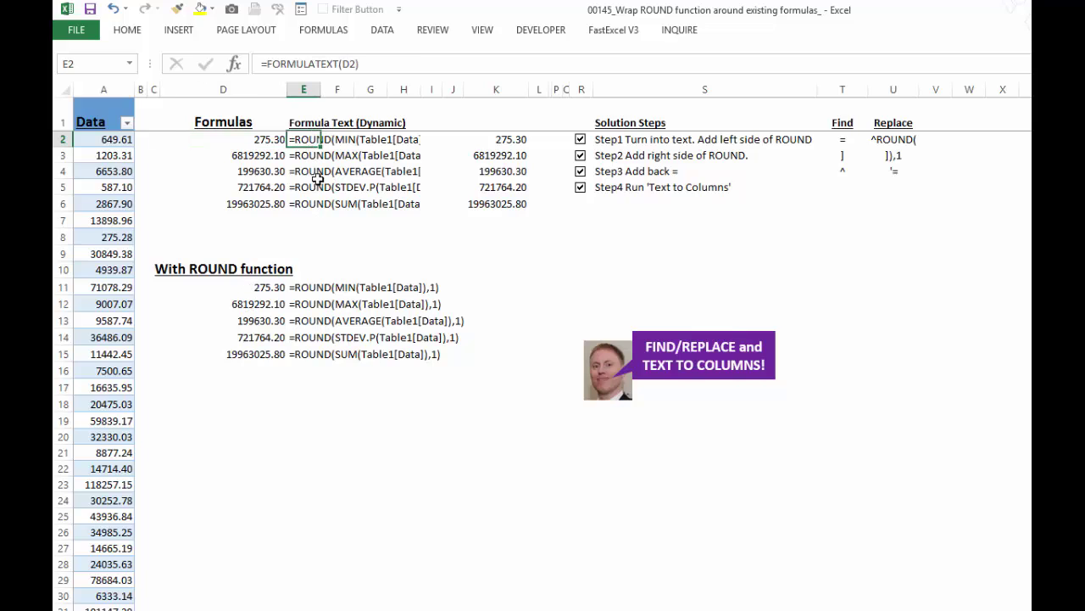